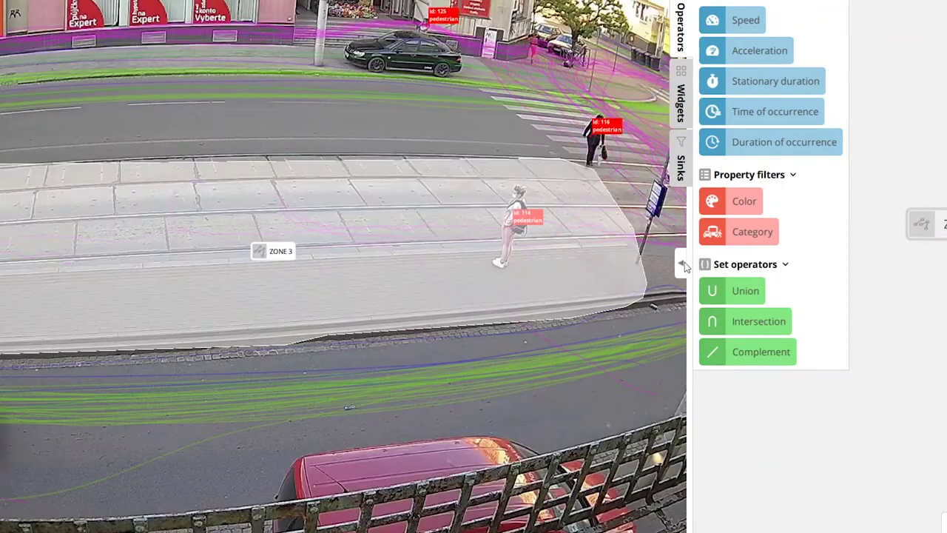
Hide the video panel, review ZONE 3 settings unchanged, and add a Category filter node.
{"action": "left_click", "coordinate": [682, 264]}
{"action": "left_click", "coordinate": [505, 228]}
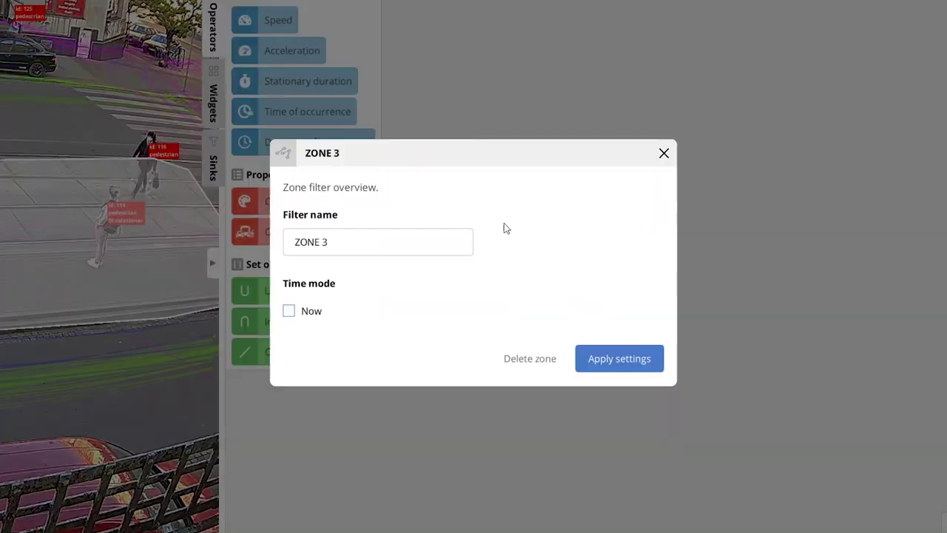
{"action": "left_click", "coordinate": [625, 373]}
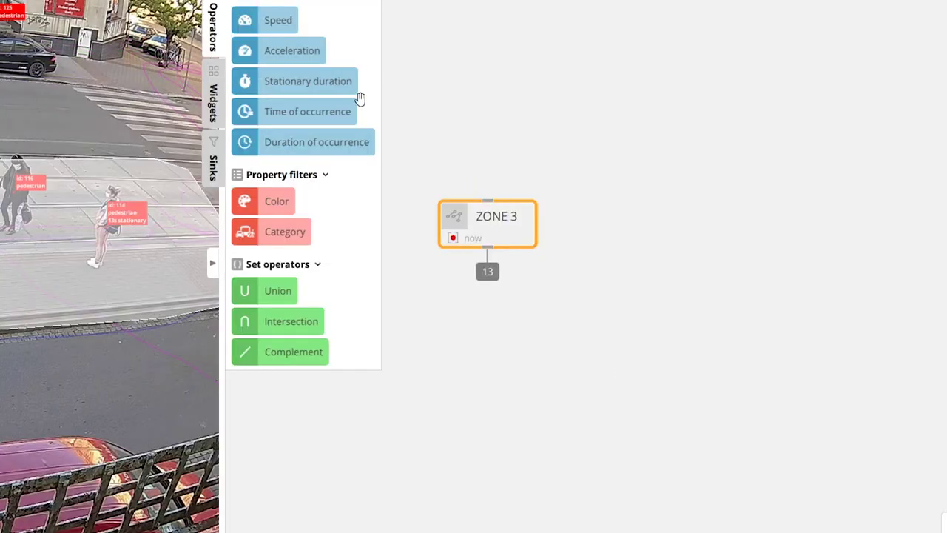
{"action": "left_click_drag", "start_coordinate": [277, 234], "coordinate": [516, 95]}
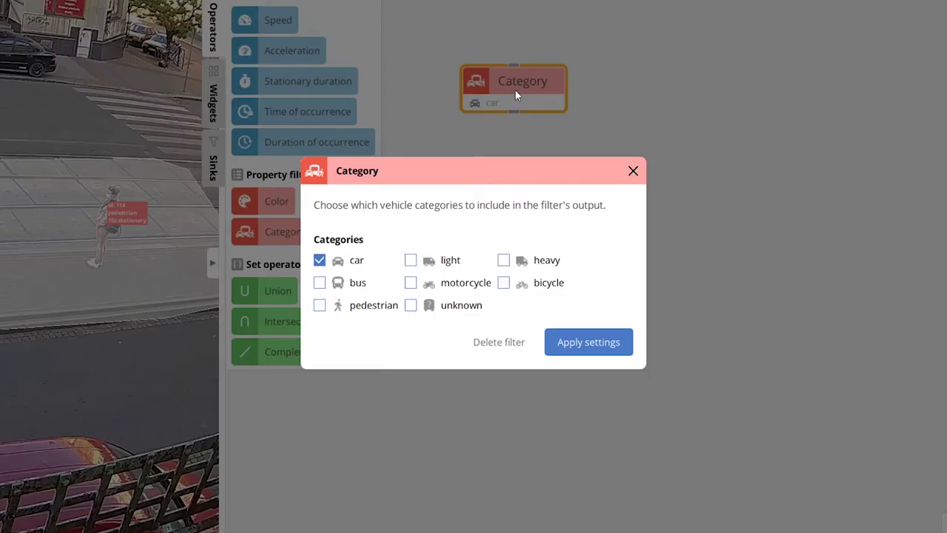
Apply the pedestrian-only selection in the Category filter settings.
{"action": "left_click", "coordinate": [548, 342]}
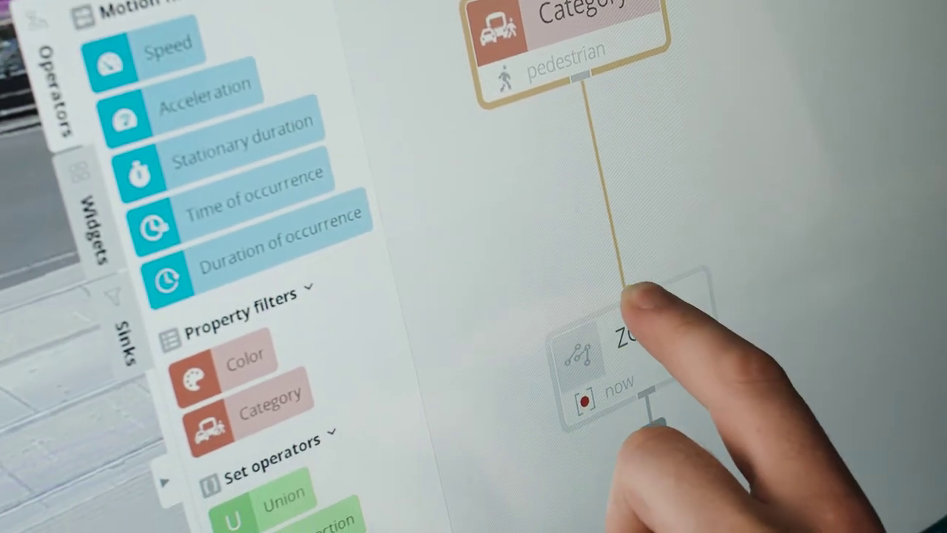